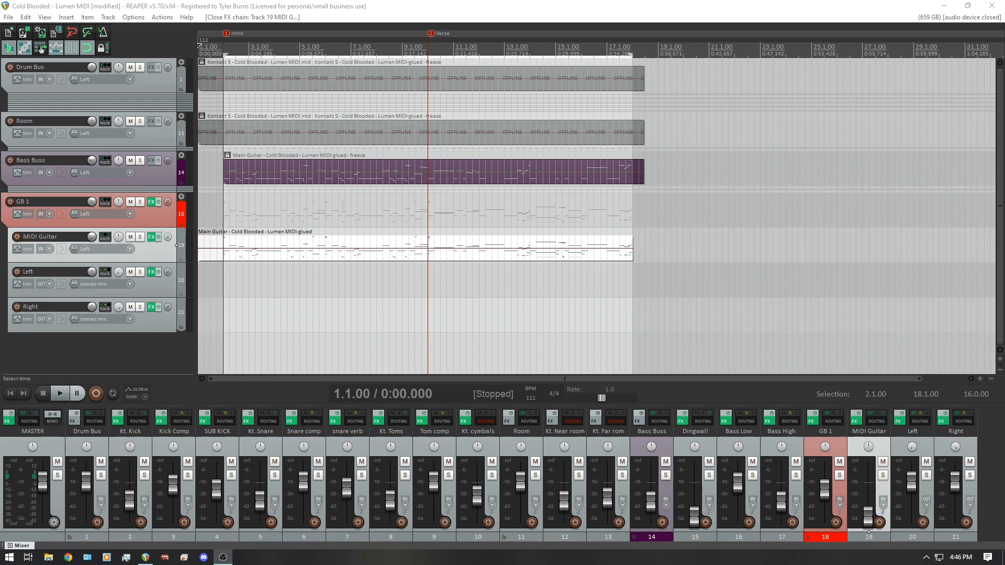
# - Open the Main Guitar MIDI item for editing and place the MIDI Guitar track's Hydra instrument window beside the note editor
pyautogui.doubleClick(275, 250)
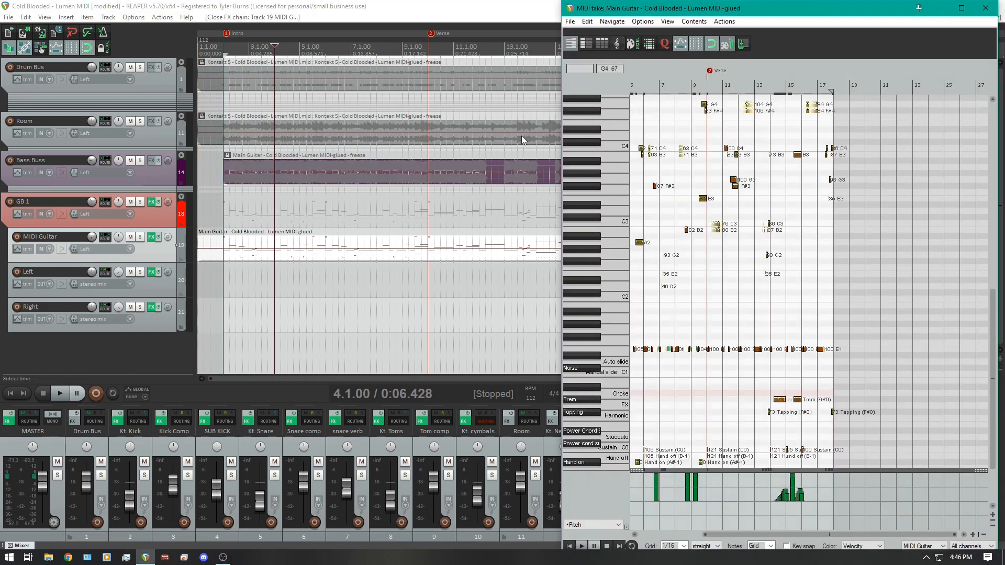
pyautogui.click(152, 237)
pyautogui.moveTo(497, 8); pyautogui.dragTo(170, 13)
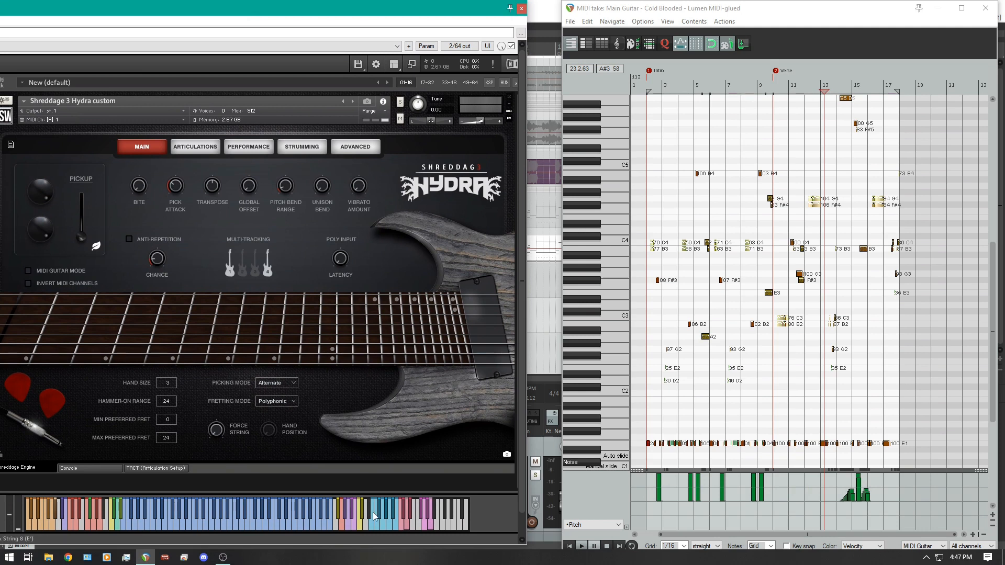
# - Show the picking and fretting keyswitch lanes above C6 and maximize the Shreddage 3 Hydra instrument window
pyautogui.moveTo(992, 346); pyautogui.dragTo(970, 212)
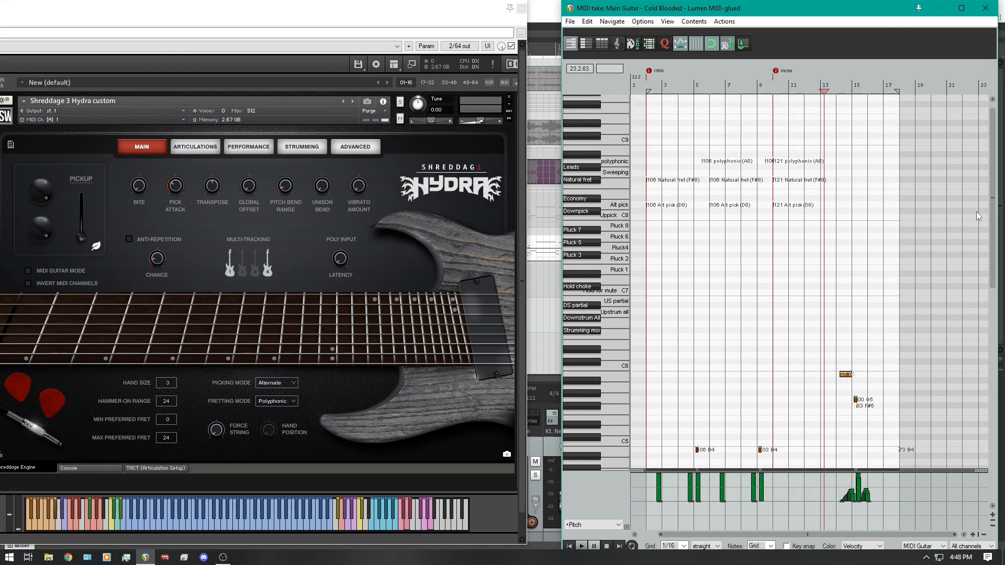
pyautogui.doubleClick(613, 150)
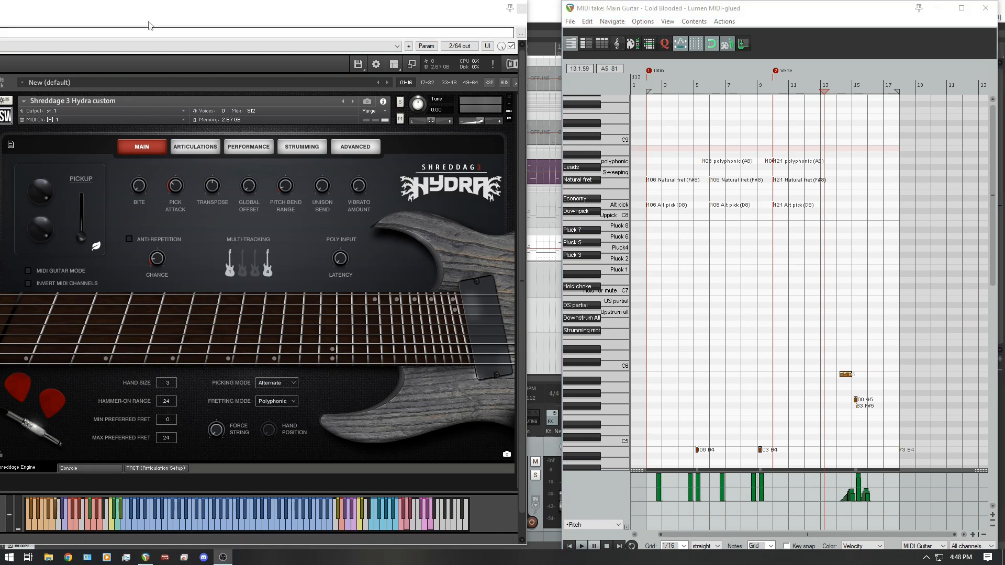
pyautogui.click(194, 11)
pyautogui.doubleClick(194, 12)
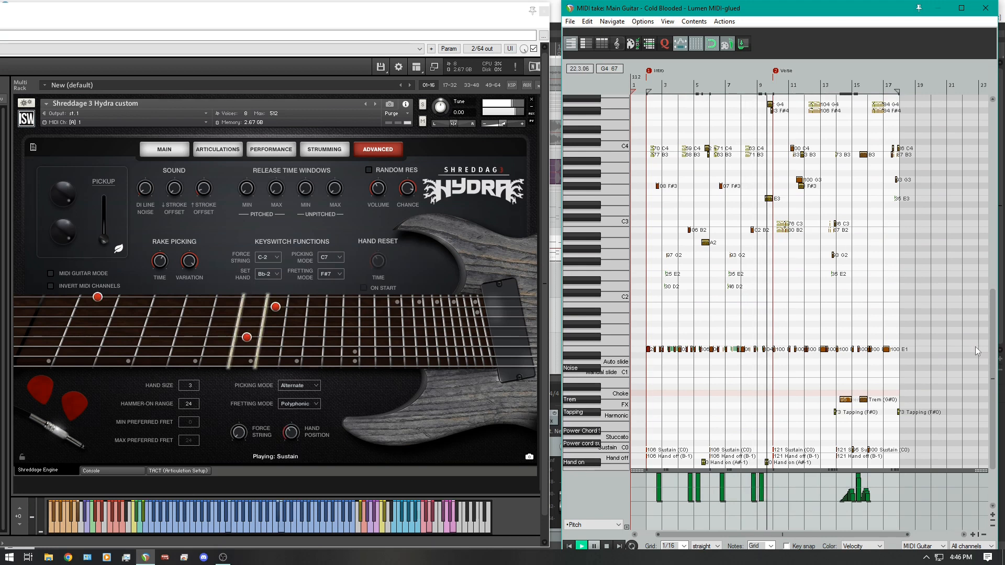
# - Examine the guitar notes and the high and low keyswitch lanes while the part plays back
pyautogui.scroll(6, 972, 351)
pyautogui.scroll(7, 986, 272)
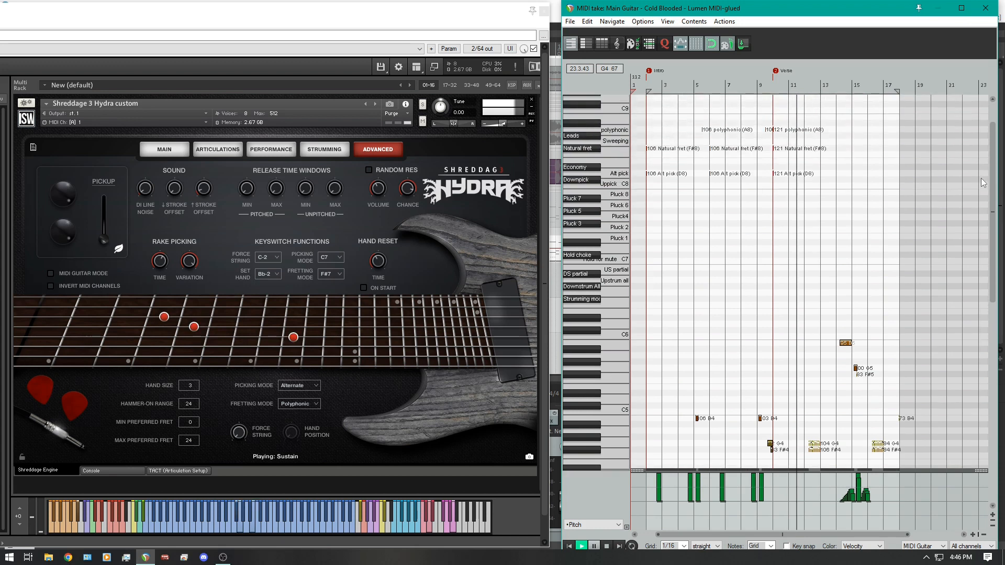
pyautogui.scroll(-3, 981, 209)
pyautogui.scroll(-7, 983, 261)
pyautogui.scroll(-4, 986, 324)
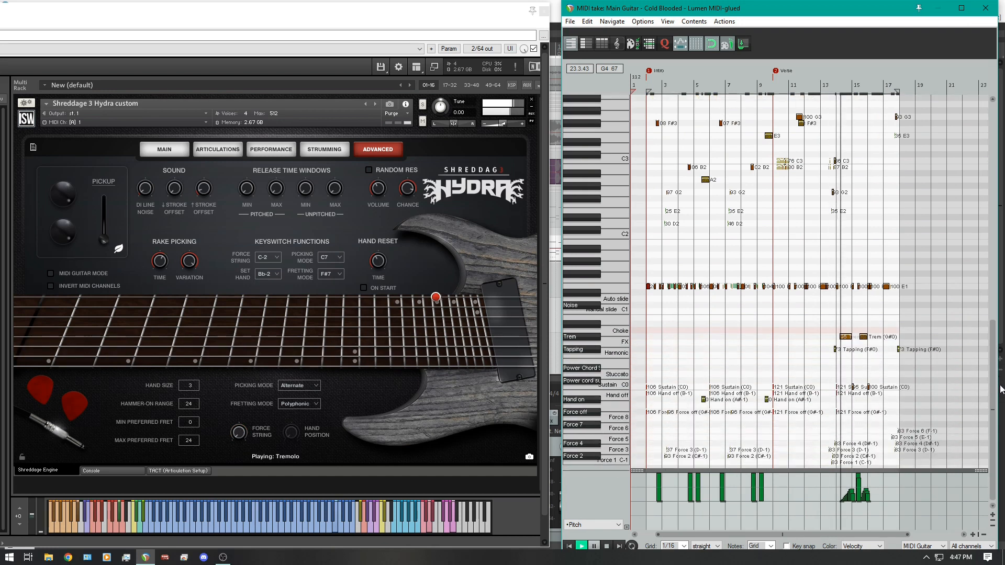
pyautogui.scroll(2, 1000, 366)
pyautogui.moveTo(999, 349); pyautogui.dragTo(997, 300)
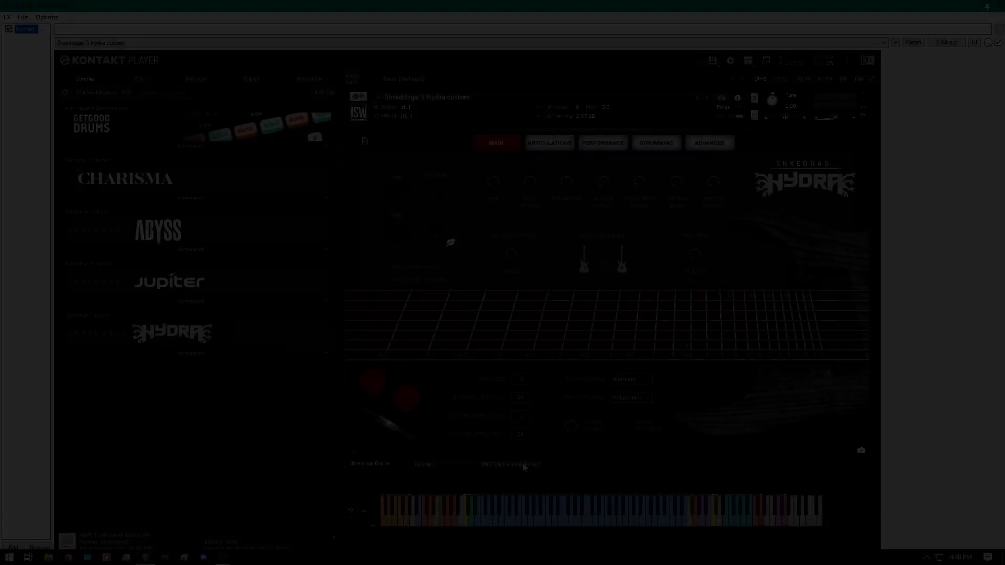
# - Review all three pages of Hydra's TACT articulation setup and return to the Shreddage Engine view
pyautogui.click(523, 464)
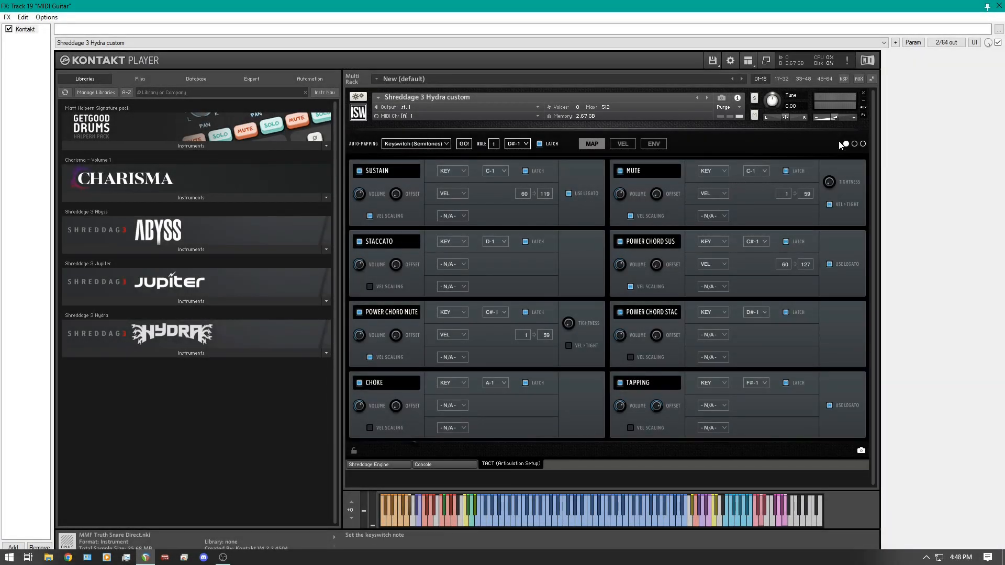
pyautogui.click(854, 144)
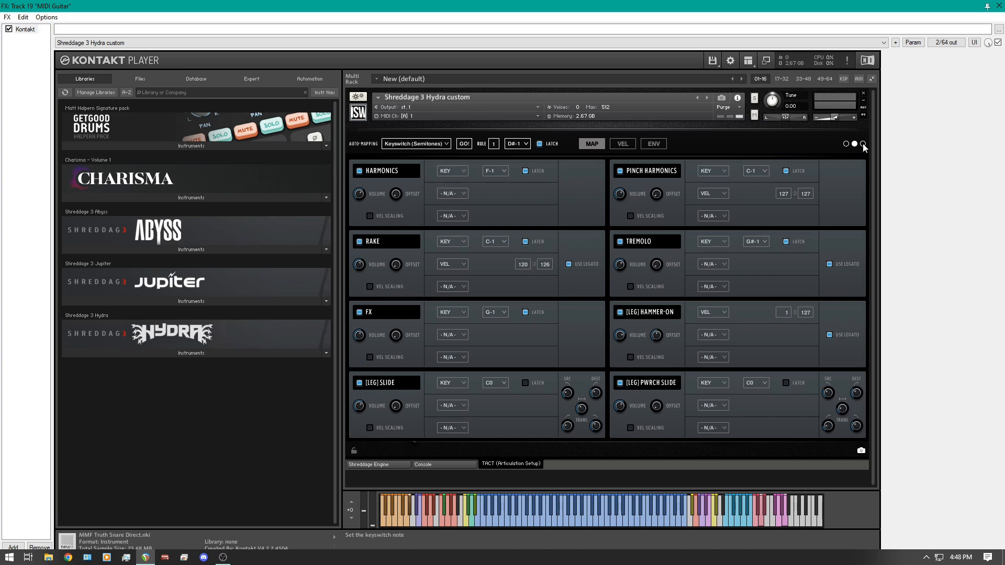
pyautogui.click(862, 144)
pyautogui.click(845, 144)
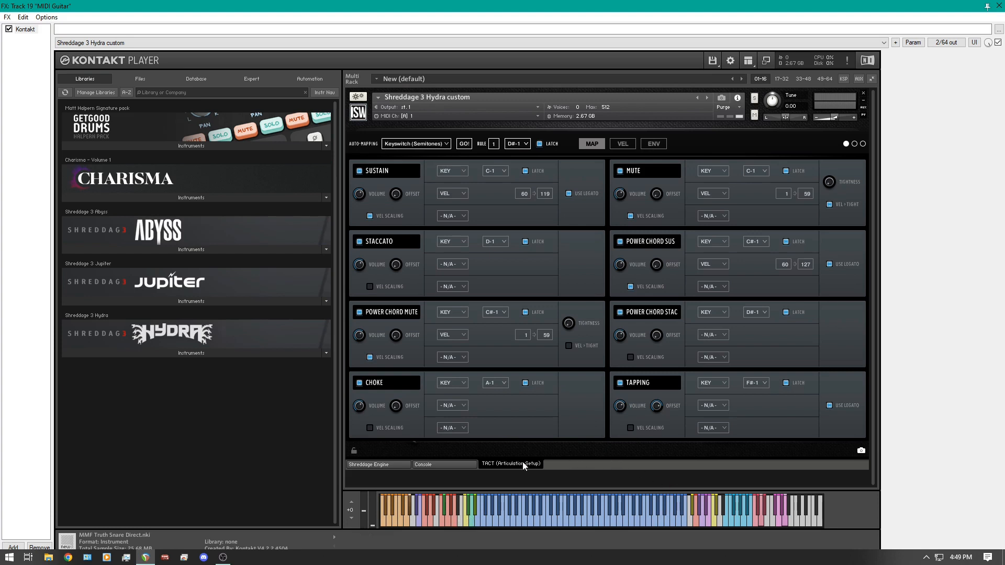
pyautogui.click(407, 465)
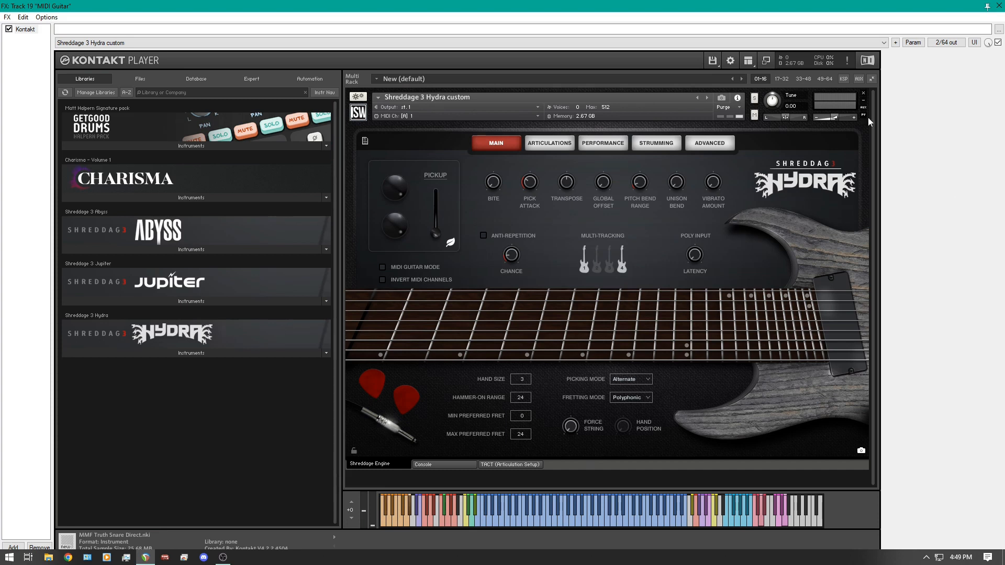
# - Move the instrument window aside, maximize the MIDI editor and bring the main guitar notes into view
pyautogui.moveTo(792, 6); pyautogui.dragTo(123, 92)
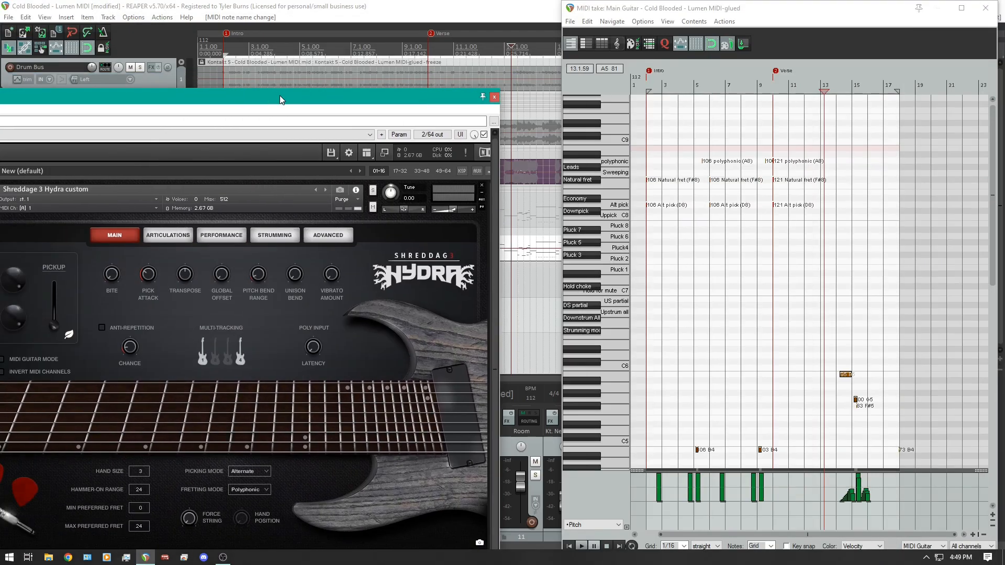
pyautogui.click(962, 7)
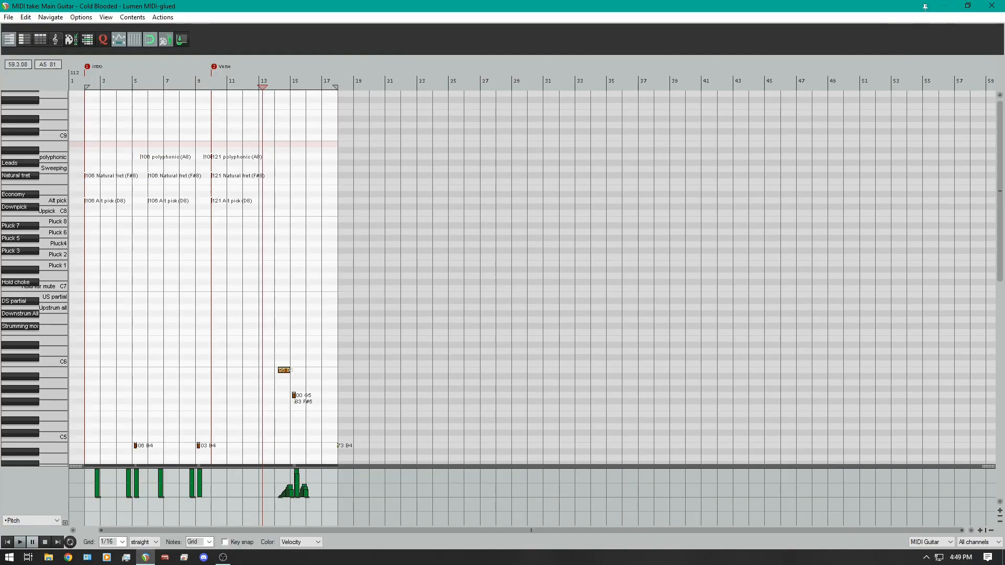
pyautogui.moveTo(1001, 197); pyautogui.dragTo(1000, 203)
pyautogui.moveTo(997, 286); pyautogui.dragTo(997, 330)
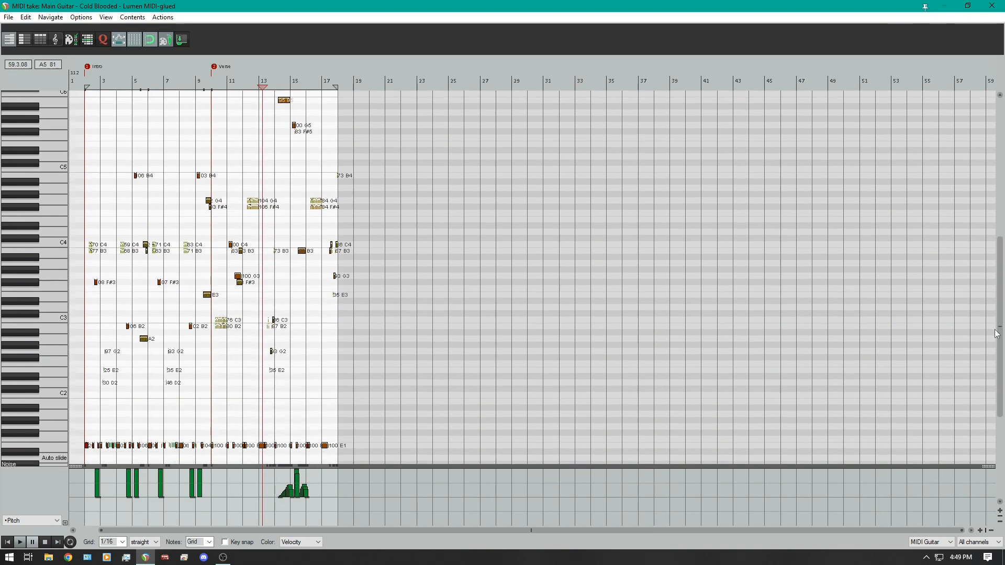
# - Select the repeated G4 and F#4 notes in bar 12
pyautogui.scroll(7, 262, 238)
pyautogui.scroll(2, 550, 236)
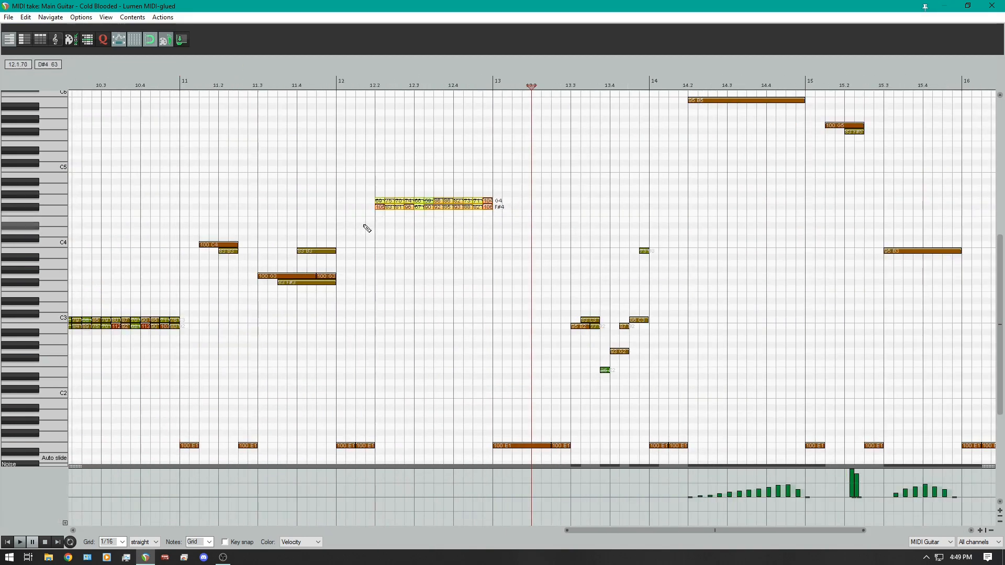
pyautogui.moveTo(516, 186); pyautogui.dragTo(370, 225)
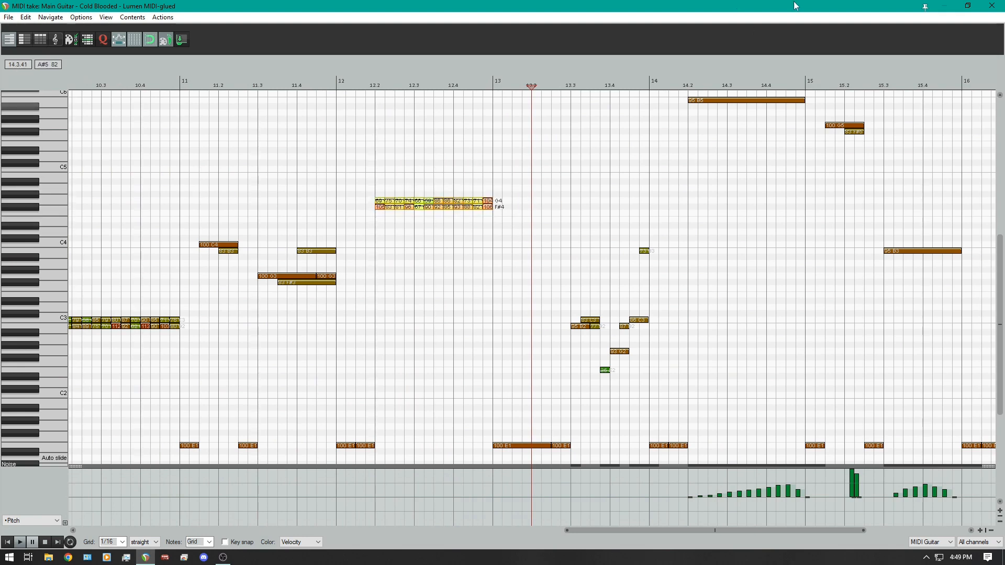
# - Restore the MIDI editor to its smaller window and maximize the Hydra instrument window
pyautogui.doubleClick(889, 7)
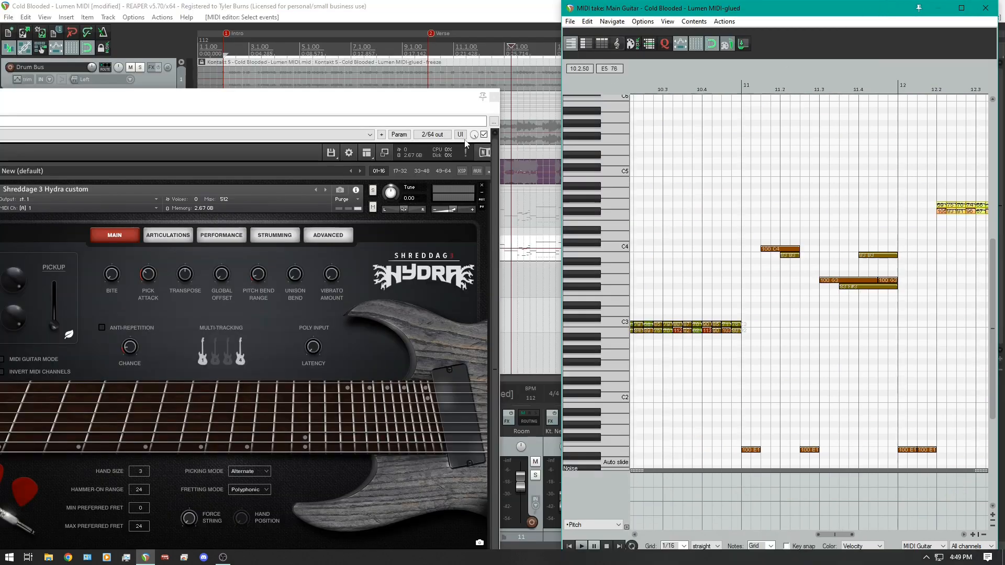
pyautogui.doubleClick(344, 99)
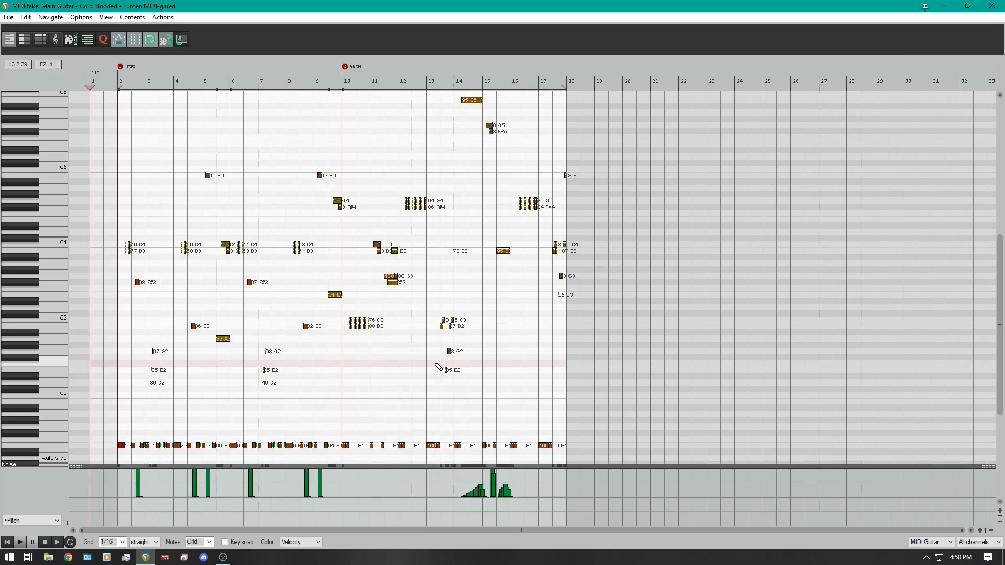
# - Examine the guitar notes and pitch bends across the Intro and Verse, from bar 2 to bar 18
pyautogui.scroll(3, 330, 399)
pyautogui.scroll(-3, 330, 399)
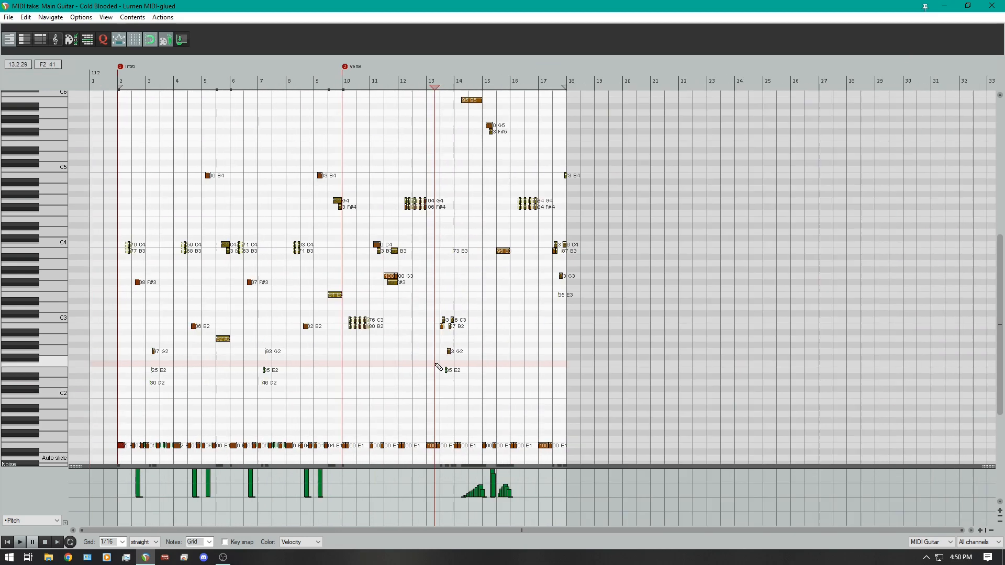
pyautogui.scroll(3, 331, 399)
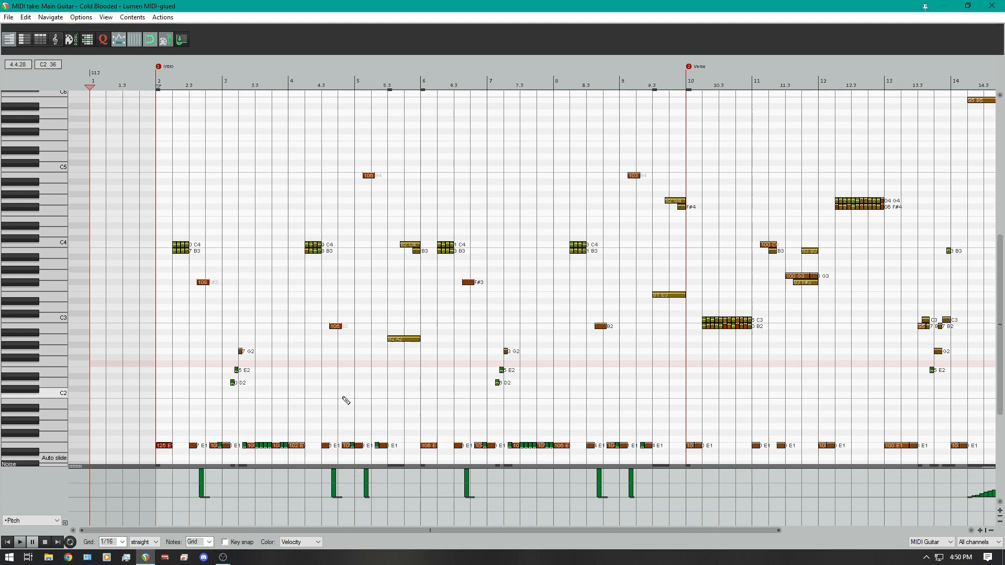
pyautogui.scroll(1, 340, 402)
pyautogui.scroll(1, 339, 402)
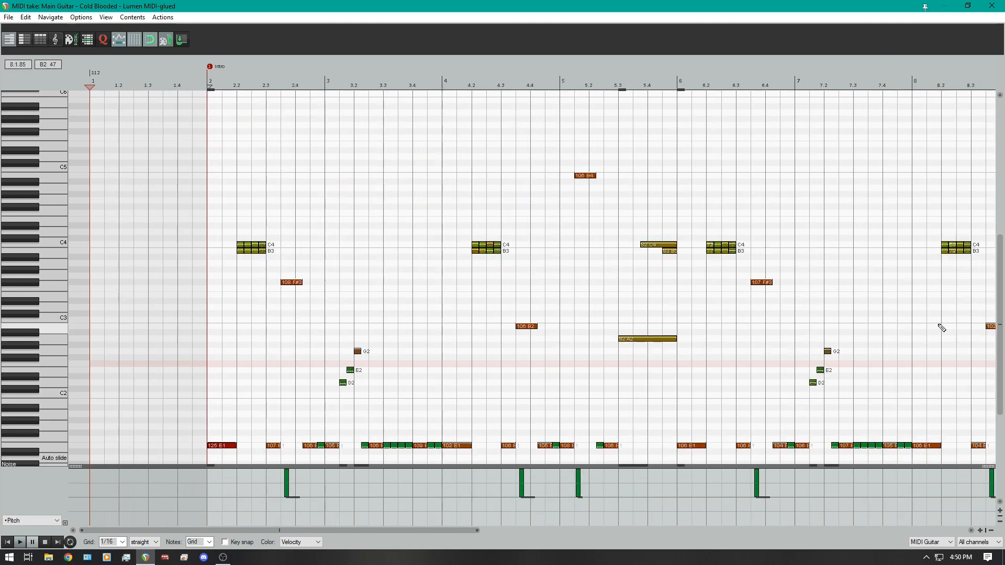
pyautogui.scroll(-5, 986, 366)
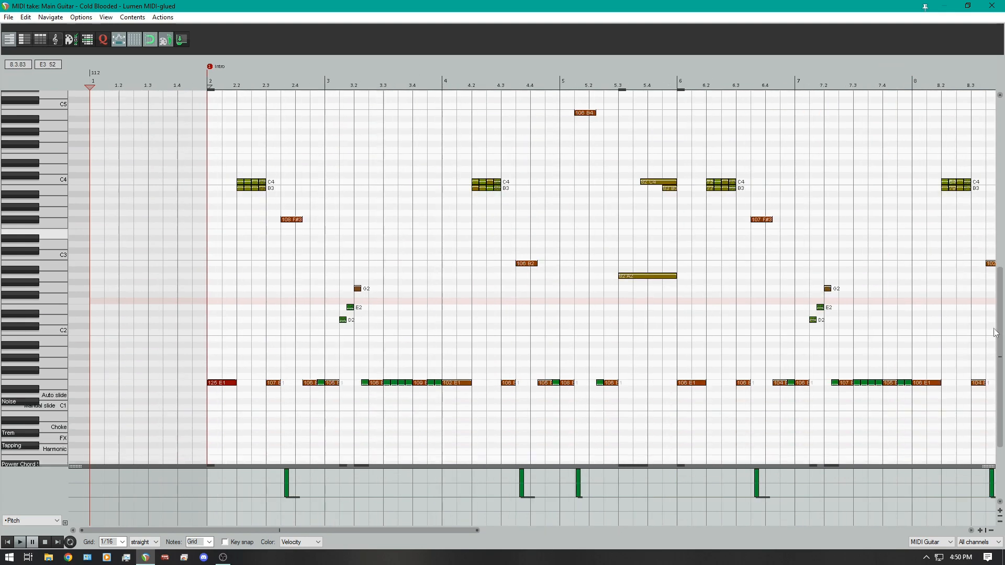
pyautogui.scroll(4, 988, 370)
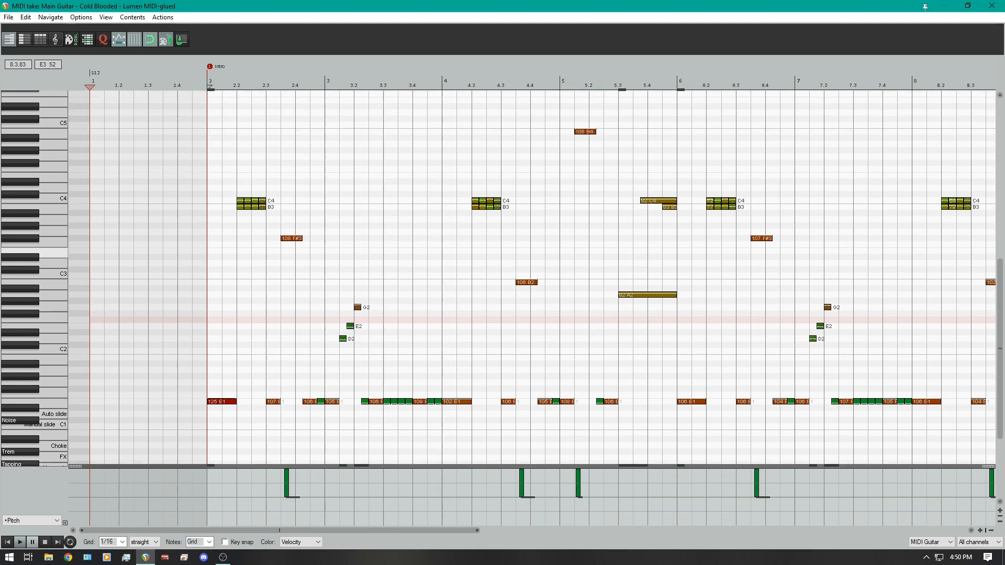
pyautogui.scroll(-2, 900, 351)
pyautogui.scroll(1, 543, 415)
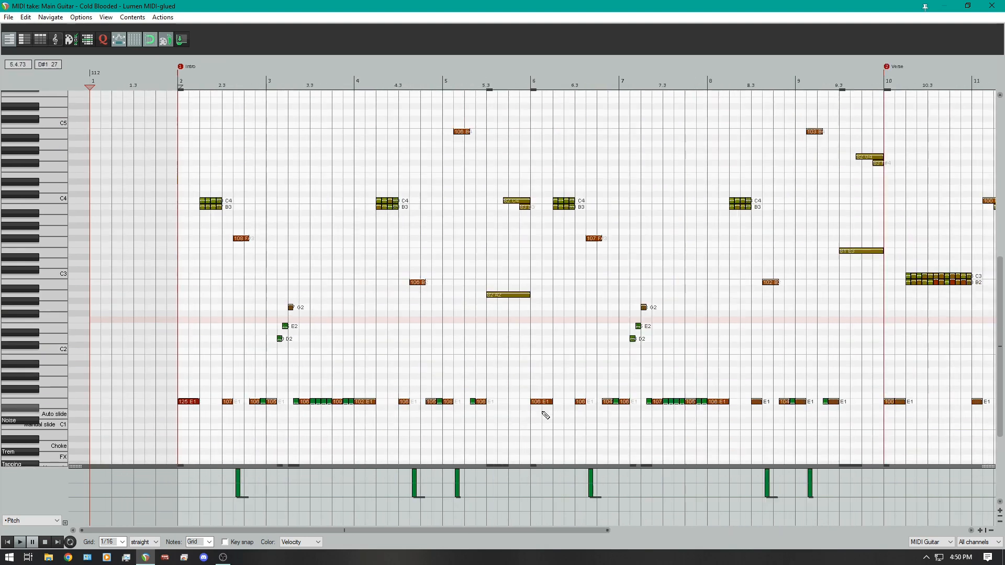
pyautogui.scroll(1, 702, 413)
pyautogui.moveTo(419, 531); pyautogui.dragTo(936, 518)
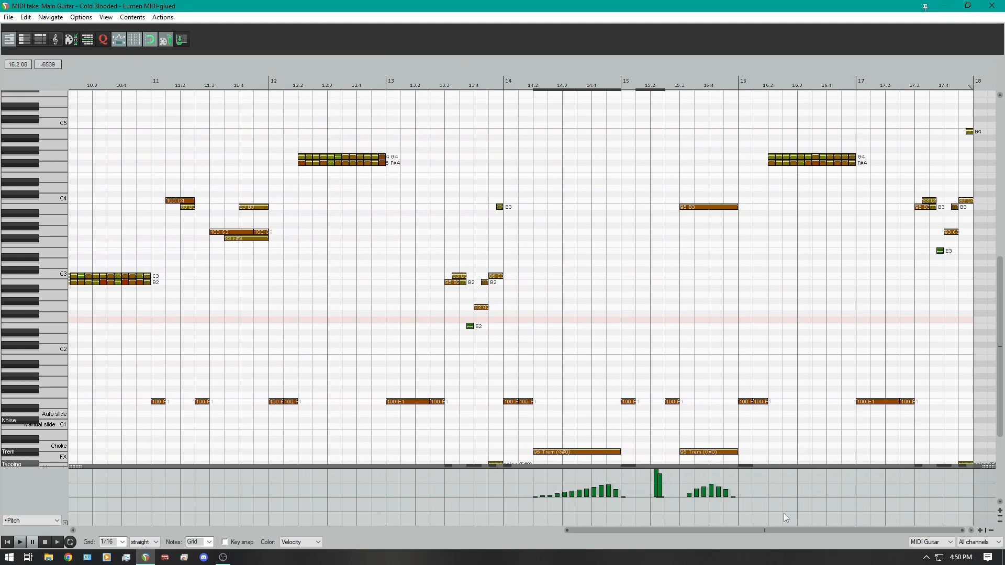
pyautogui.moveTo(913, 518)
pyautogui.mouseDown()
pyautogui.moveTo(525, 538)
pyautogui.moveTo(427, 532)
pyautogui.moveTo(434, 517)
pyautogui.mouseUp()
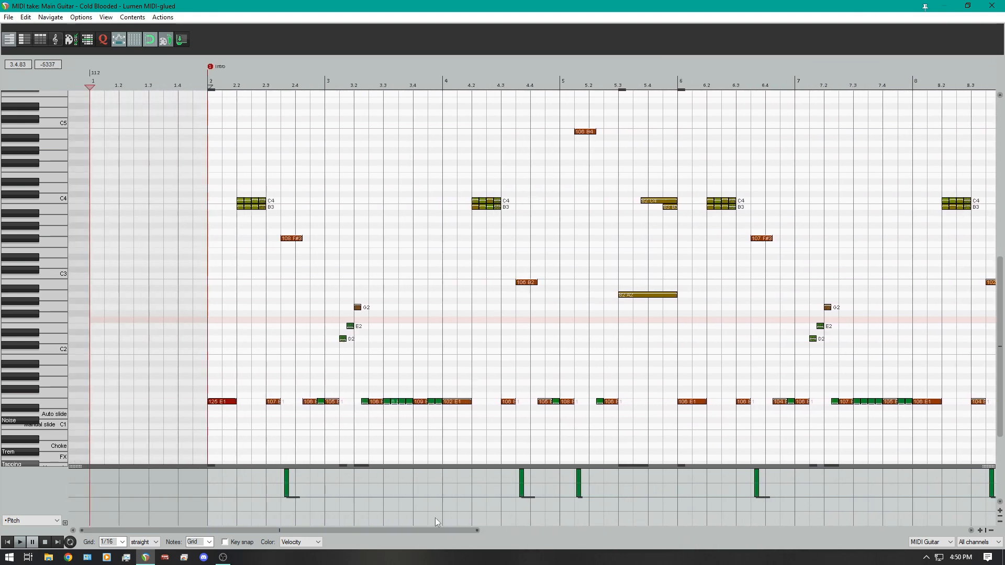
# - Examine the Intro riff together with its low keyswitch lanes, including Sustain, Hand off and Force off
pyautogui.scroll(-2, 575, 418)
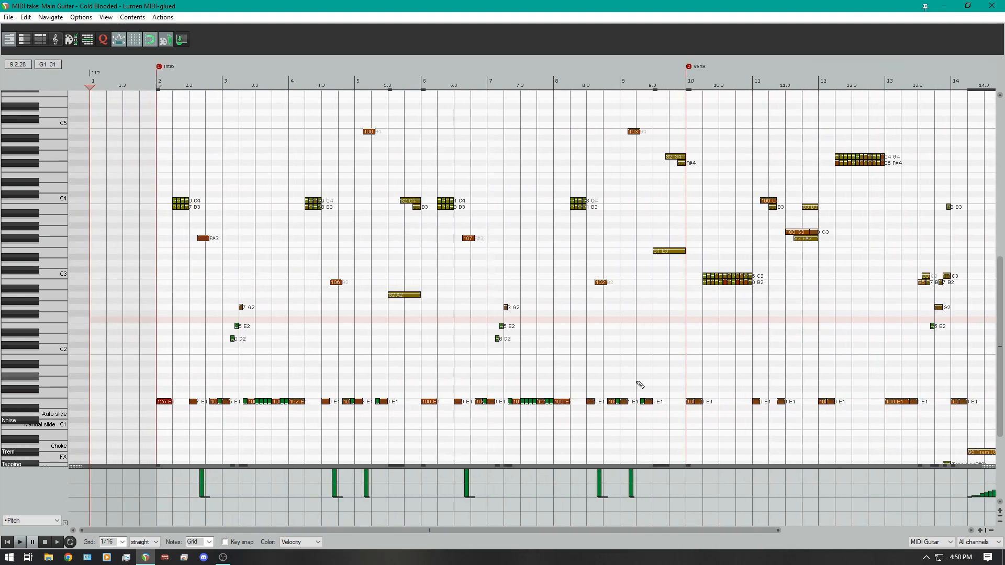
pyautogui.scroll(4, 784, 366)
pyautogui.scroll(-4, 991, 320)
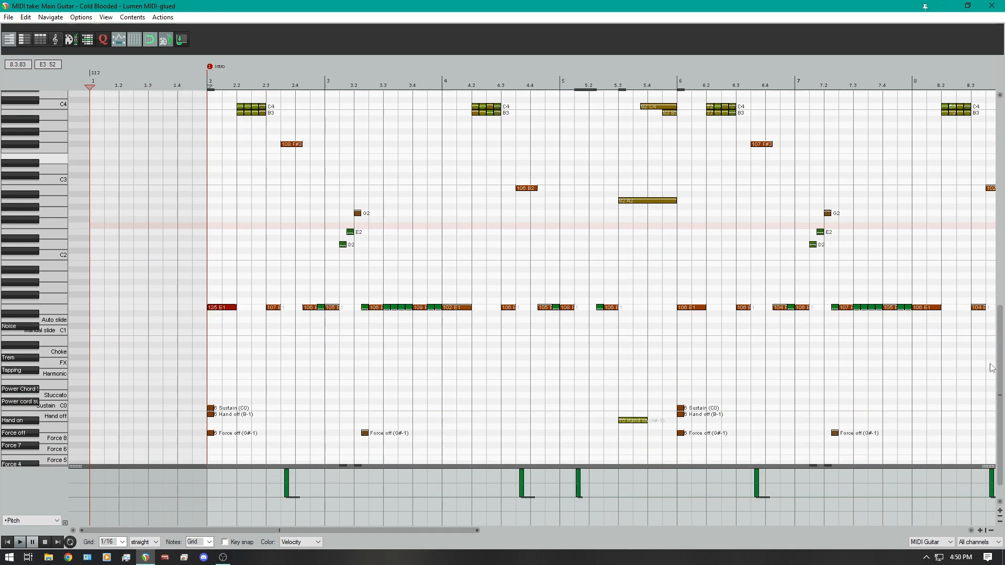
pyautogui.scroll(1, 990, 357)
pyautogui.scroll(3, 990, 357)
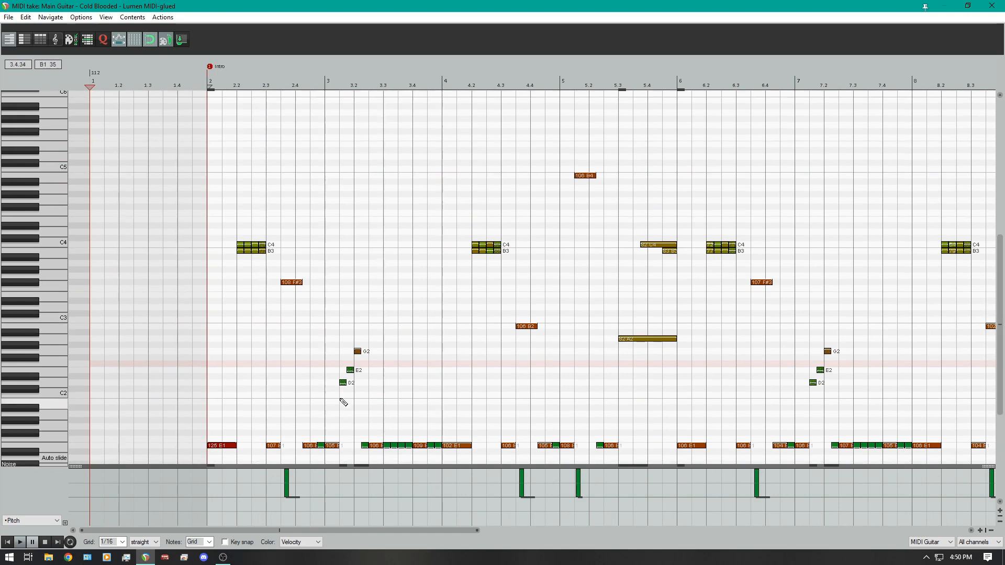
pyautogui.scroll(-2, 339, 400)
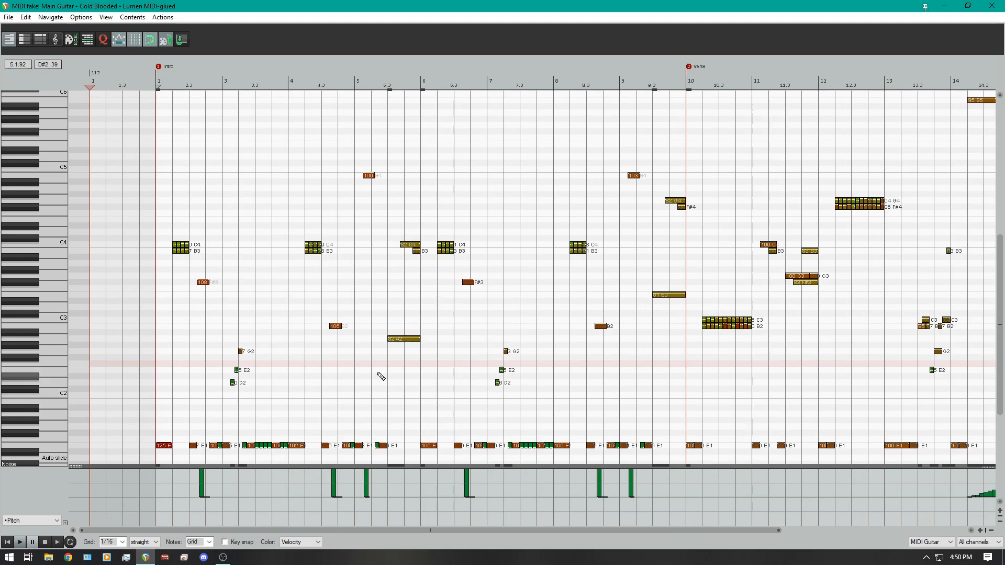
pyautogui.scroll(-3, 330, 400)
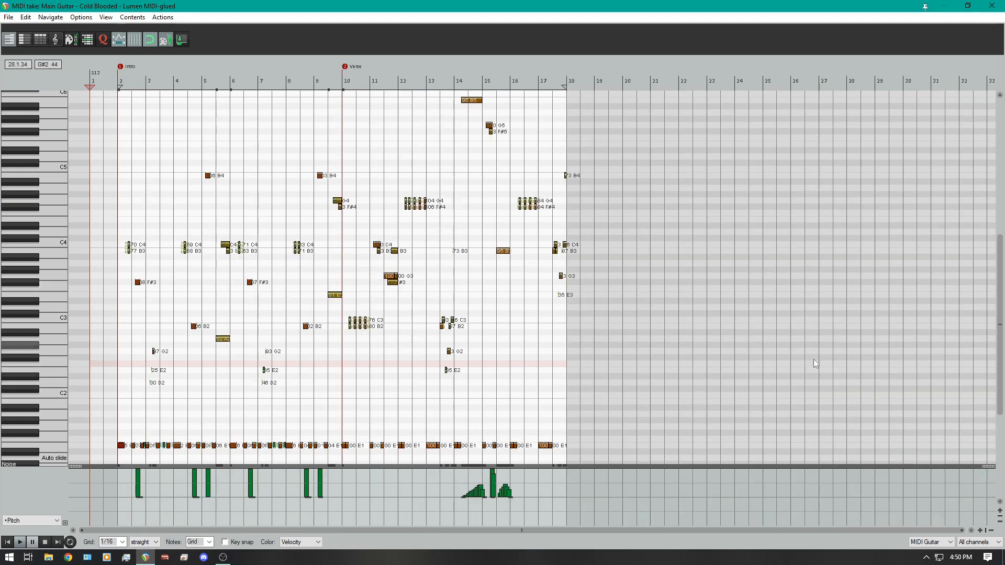
pyautogui.scroll(2, 328, 399)
pyautogui.scroll(1, 331, 400)
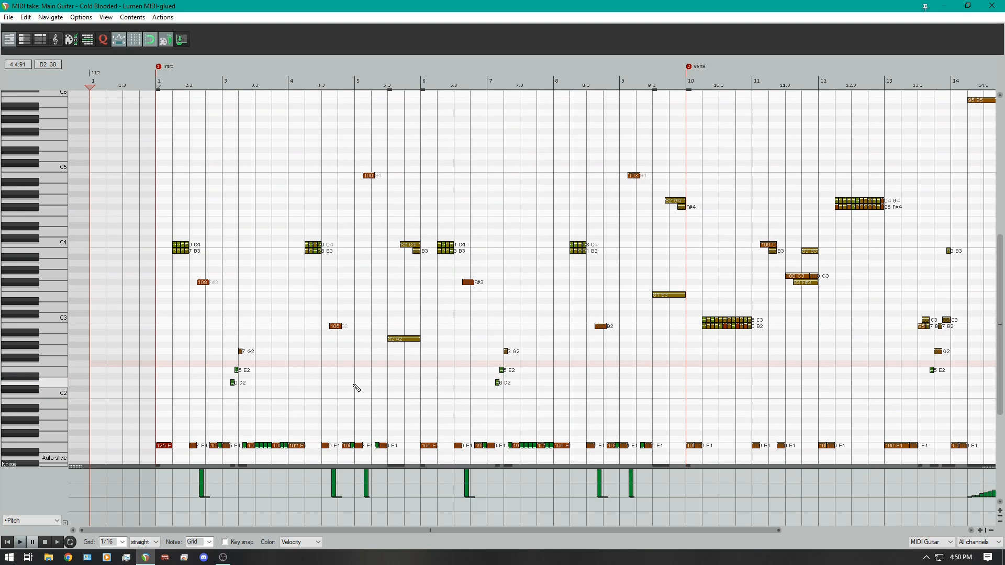
pyautogui.scroll(2, 343, 400)
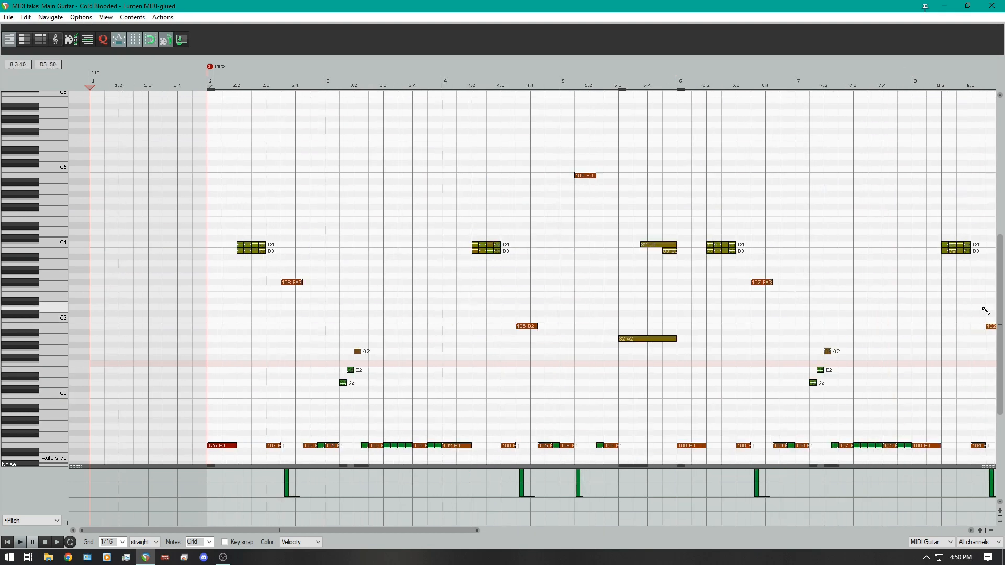
pyautogui.scroll(-2, 997, 327)
pyautogui.scroll(-3, 996, 327)
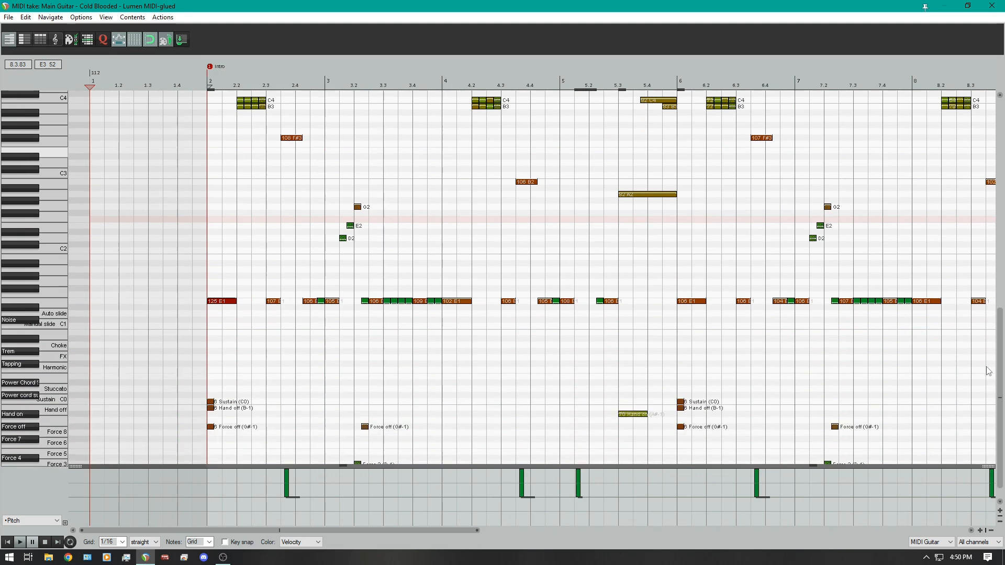
# - Review the guitar notes, pitch bends and keyswitches from the Intro at bar 2 through the Verse to bar 18
pyautogui.scroll(4, 997, 327)
pyautogui.scroll(-2, 940, 325)
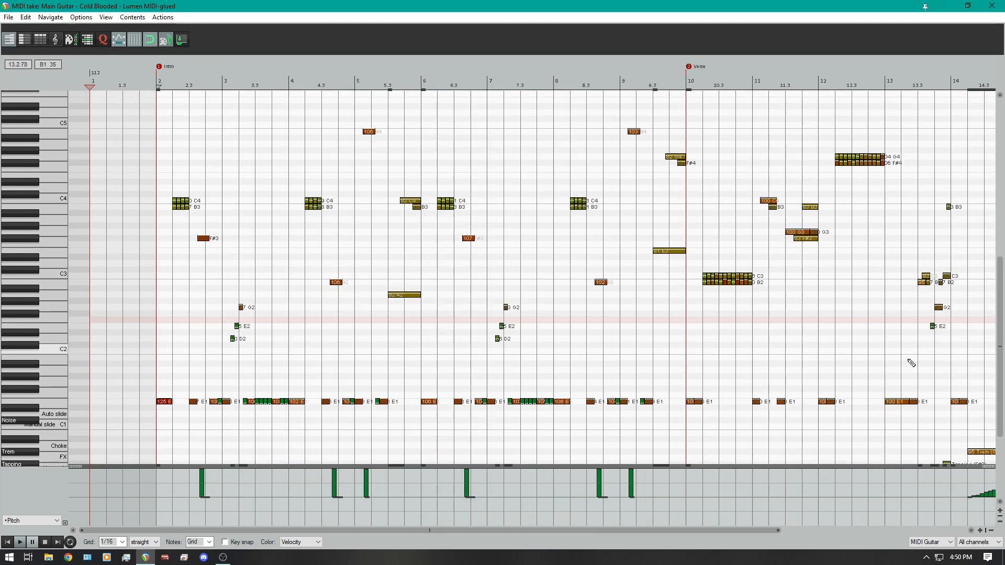
pyautogui.scroll(2, 505, 410)
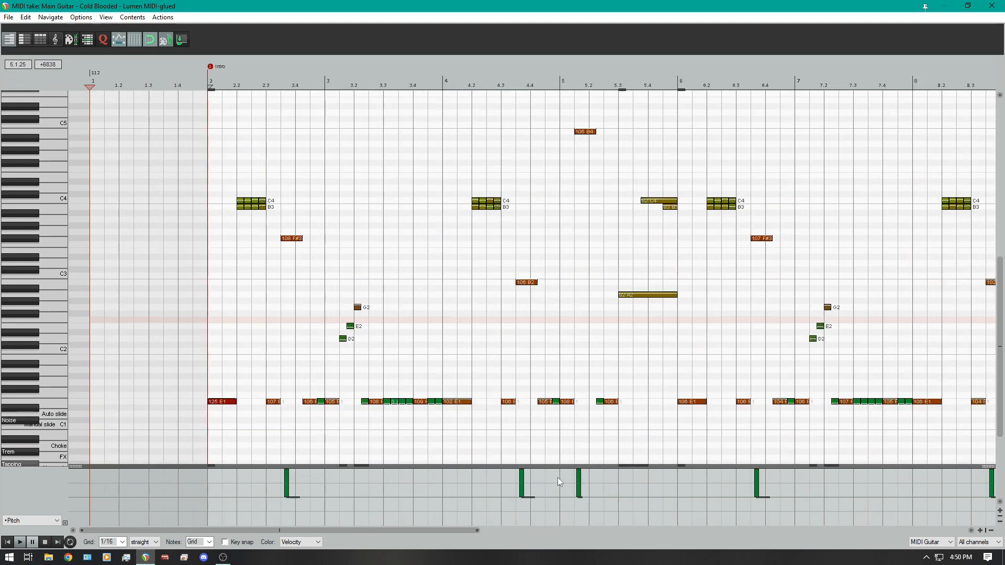
pyautogui.moveTo(420, 530); pyautogui.dragTo(936, 517)
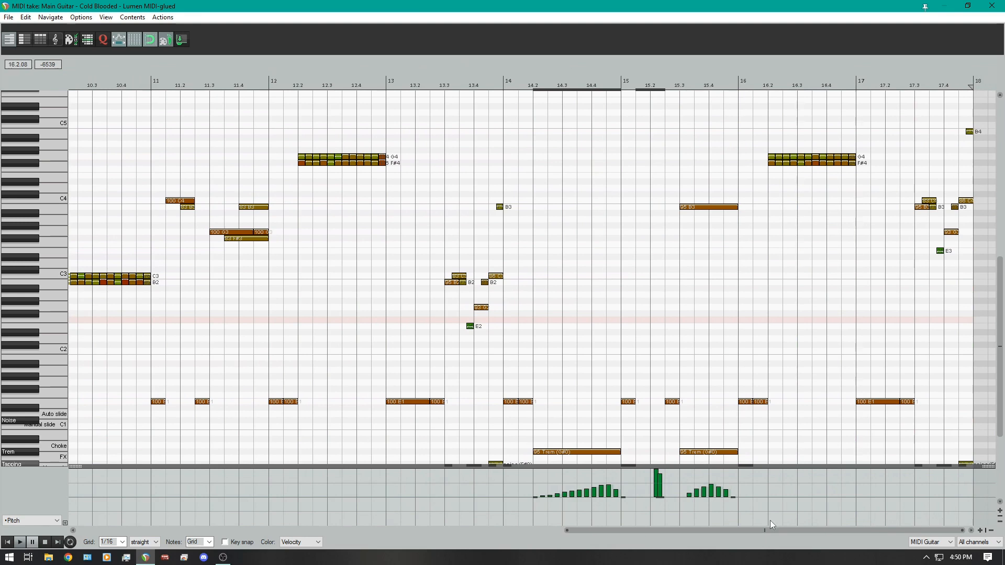
pyautogui.moveTo(918, 518)
pyautogui.mouseDown()
pyautogui.moveTo(535, 537)
pyautogui.moveTo(428, 523)
pyautogui.mouseUp()
pyautogui.scroll(-2, 646, 421)
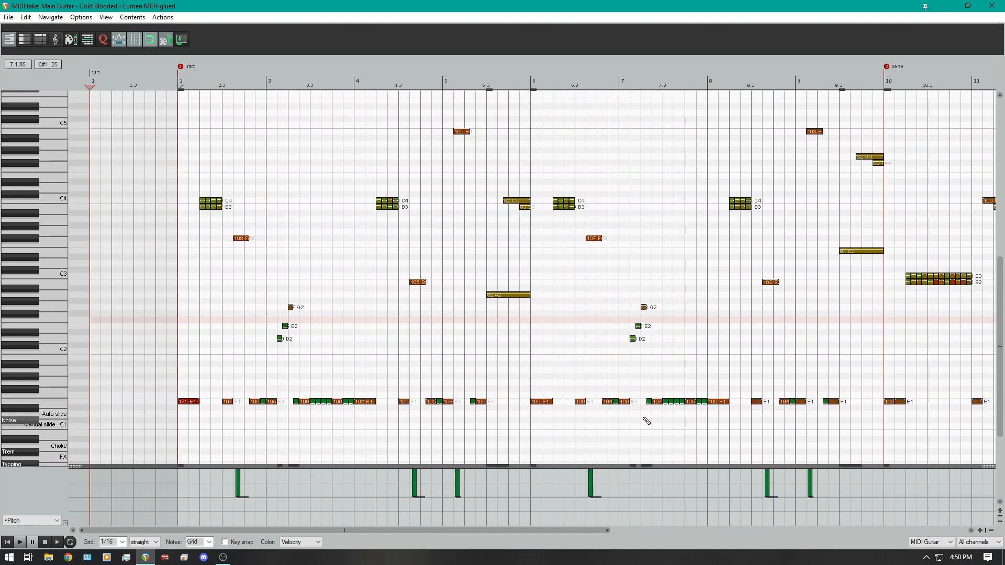
pyautogui.scroll(-1, 601, 418)
pyautogui.scroll(2, 942, 348)
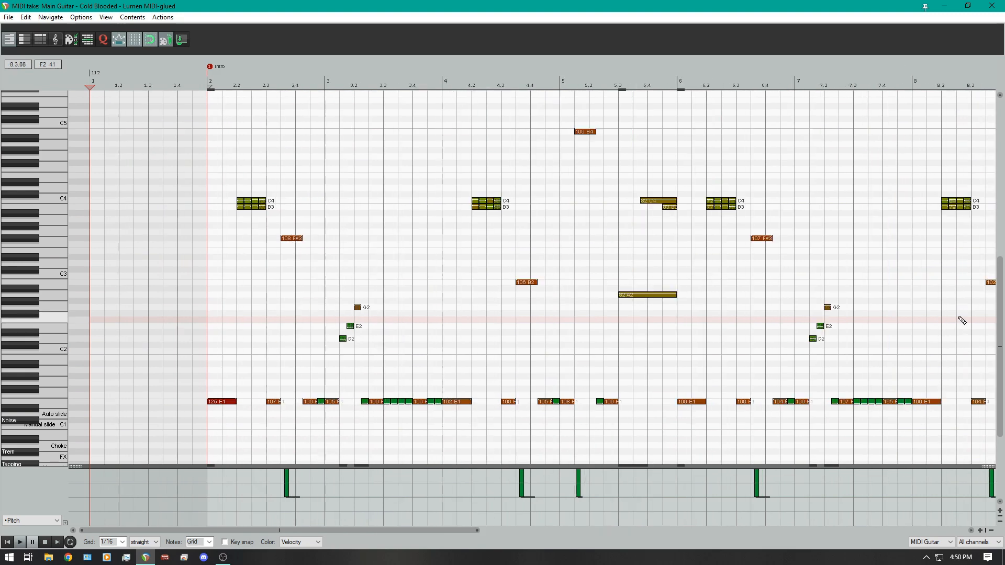
pyautogui.scroll(-3, 973, 340)
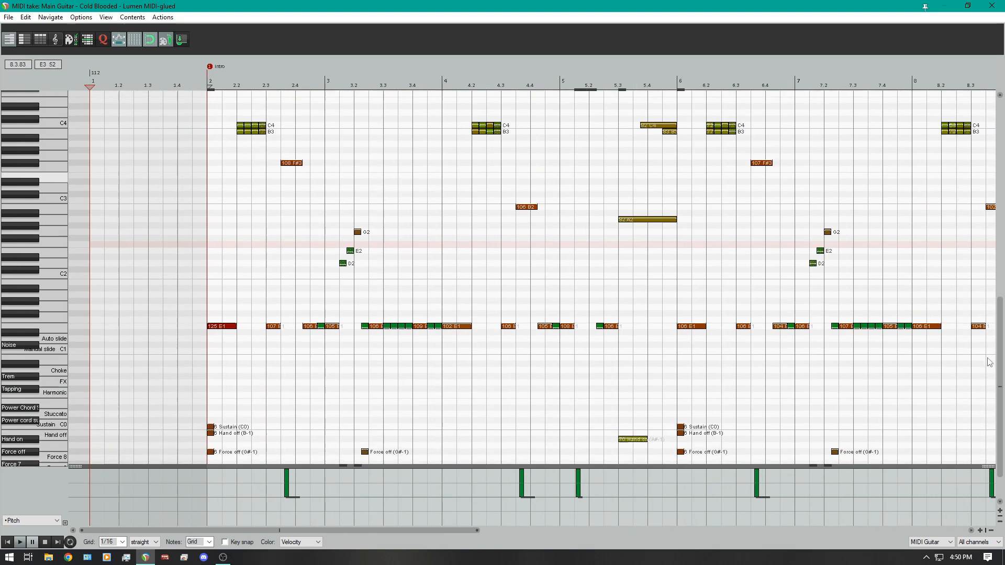
pyautogui.scroll(3, 989, 362)
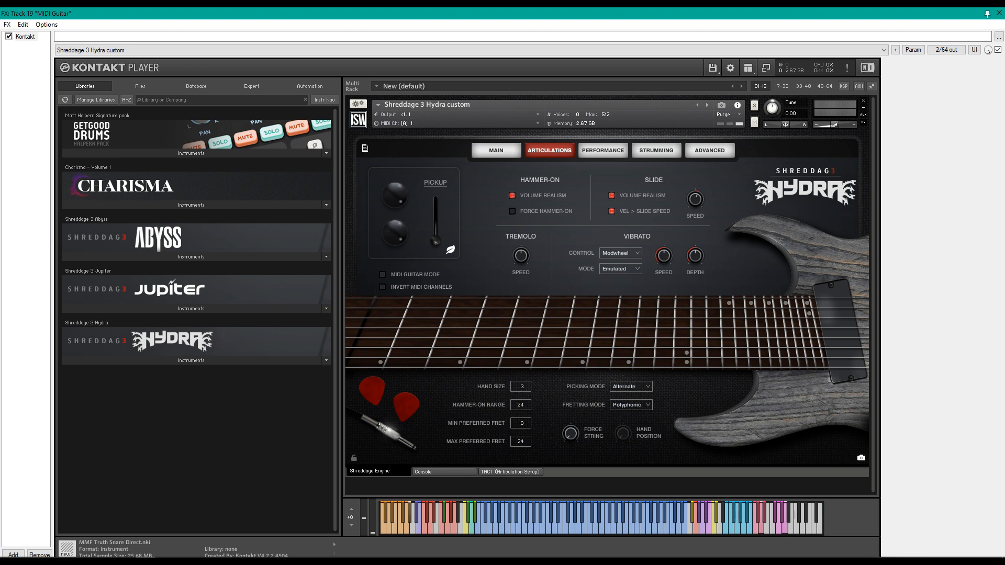
# - Show Hydra's Performance settings, including the triggering, release and velocity curve options
pyautogui.click(603, 150)
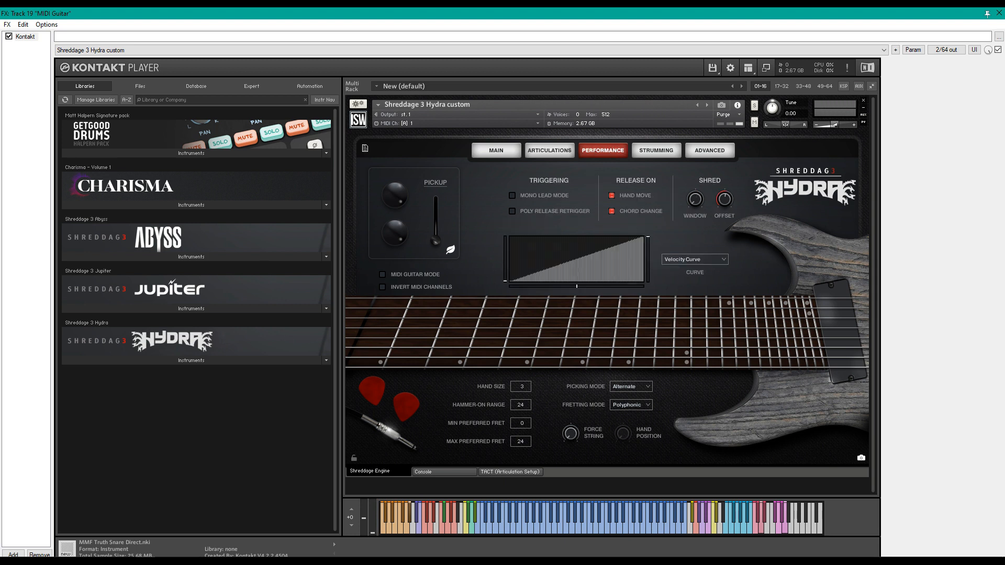